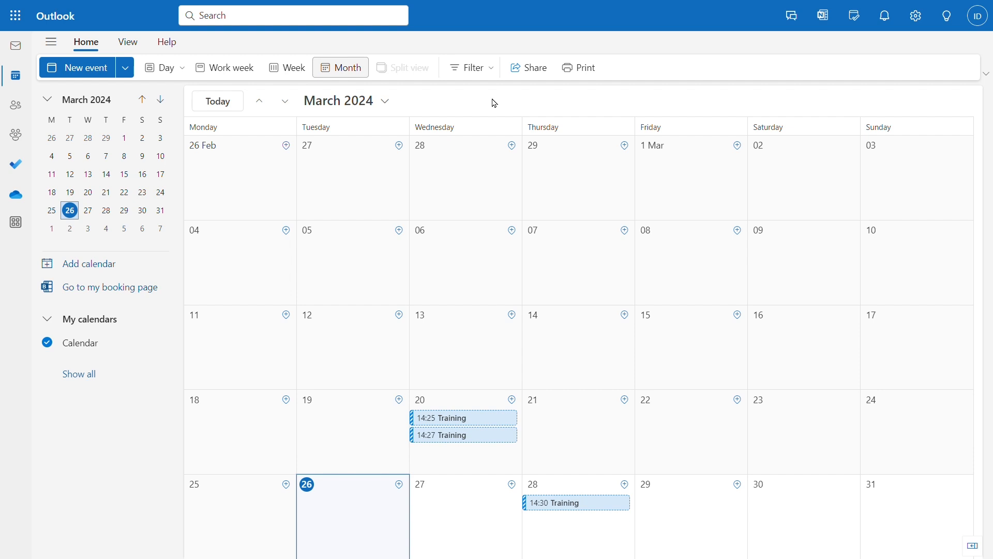
Step: Create a new calendar event titled "Training session" and invite the first suggested contact as an attendee
click(89, 70)
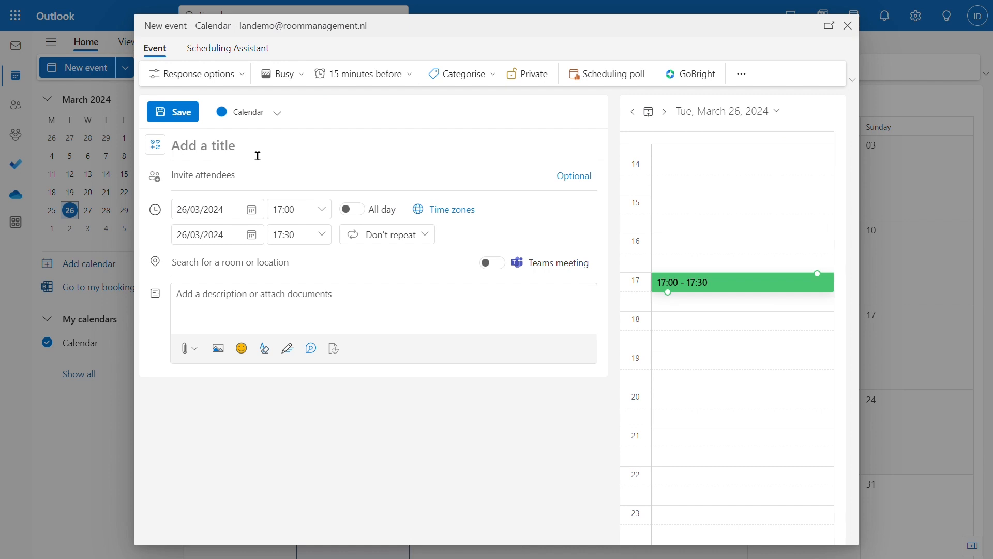
text(Tr)
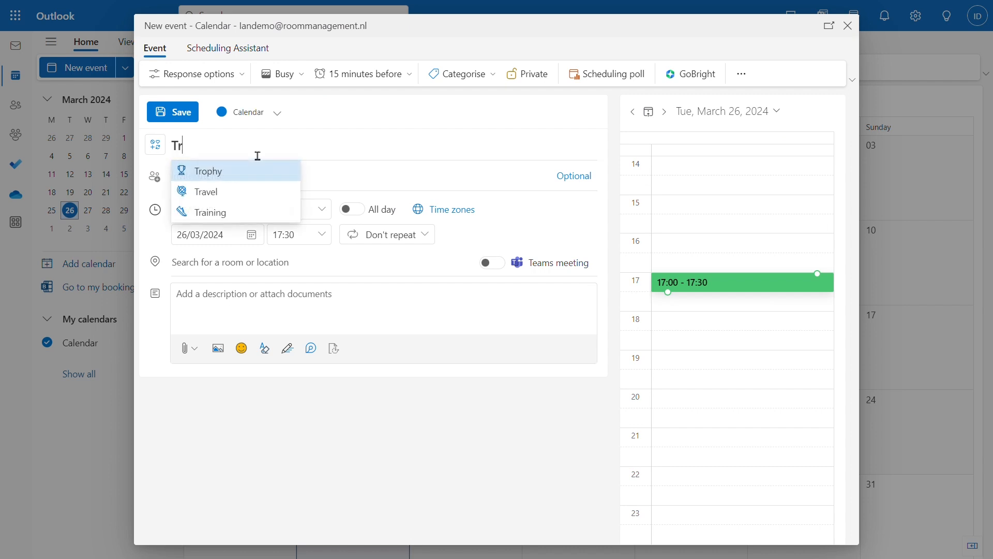
text(aing)
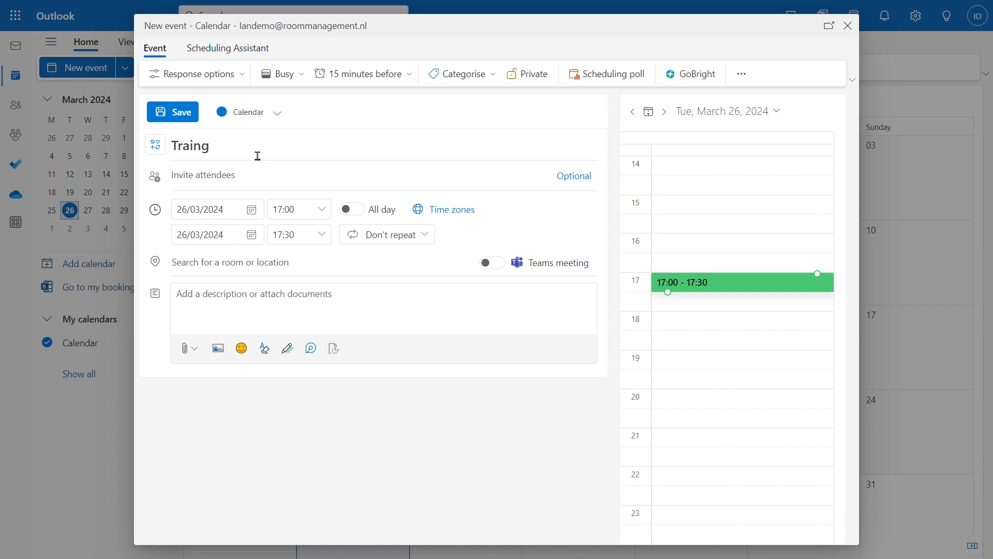
key(BackSpace)
text(ing session)
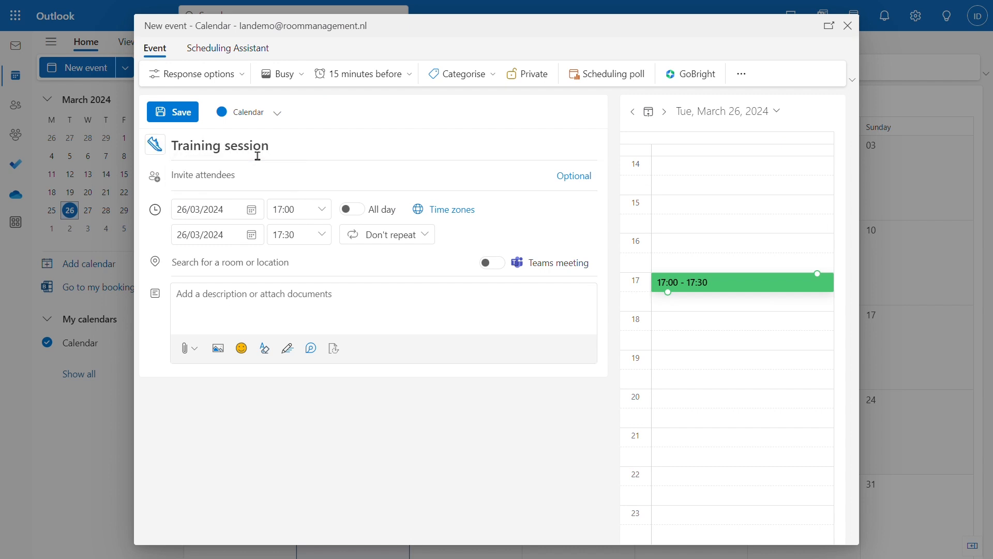
click(244, 180)
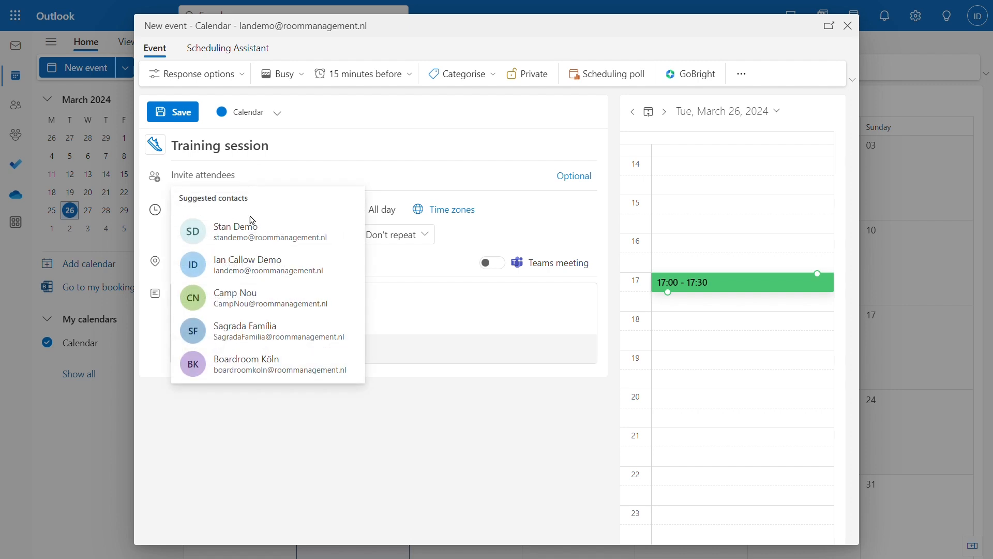
click(251, 223)
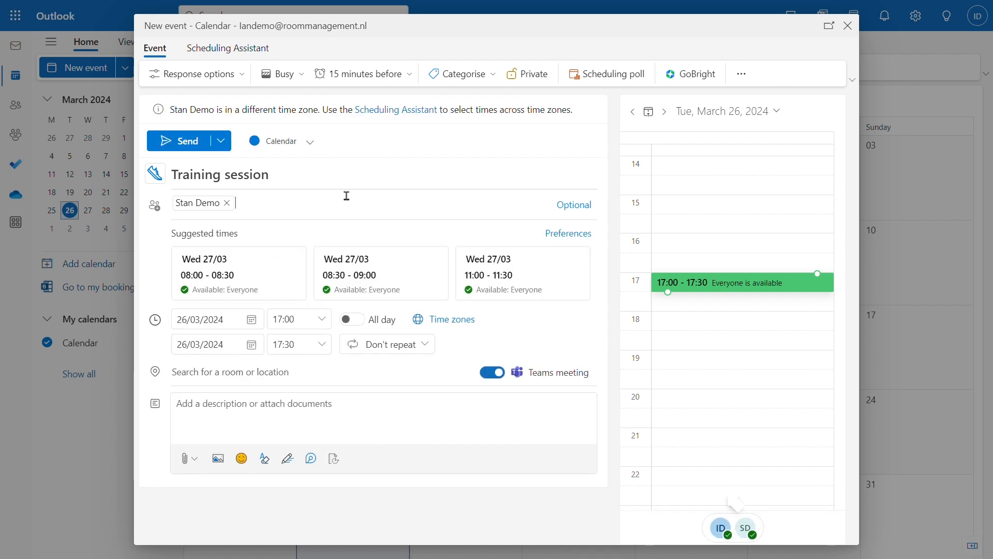
Step: Schedule the training session for 29/03/2024 with a start time of 15:00
click(253, 322)
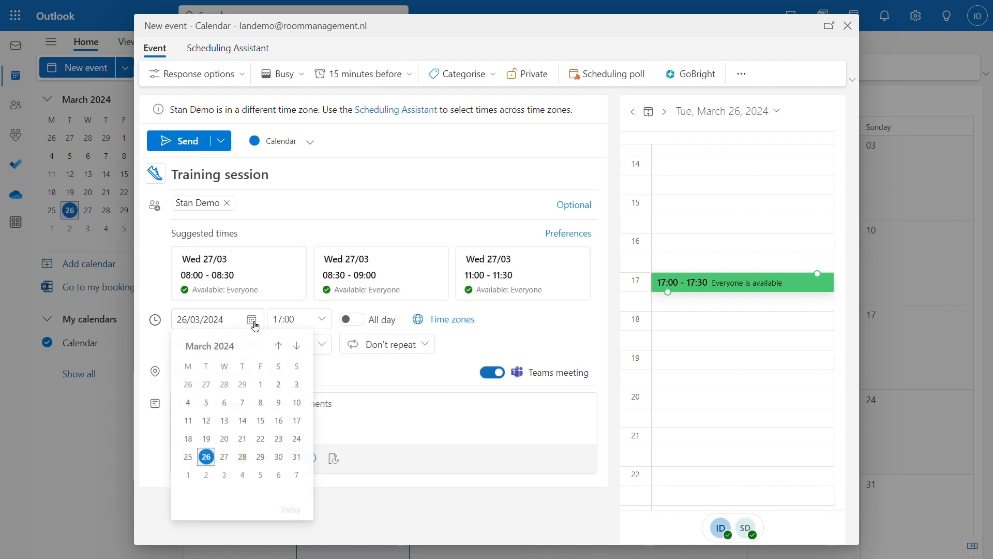
click(261, 458)
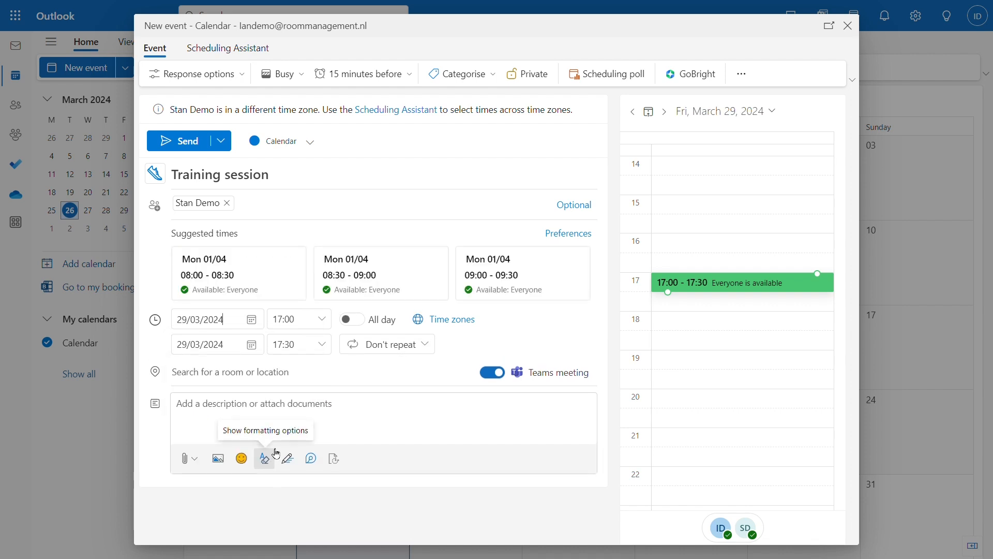
click(322, 319)
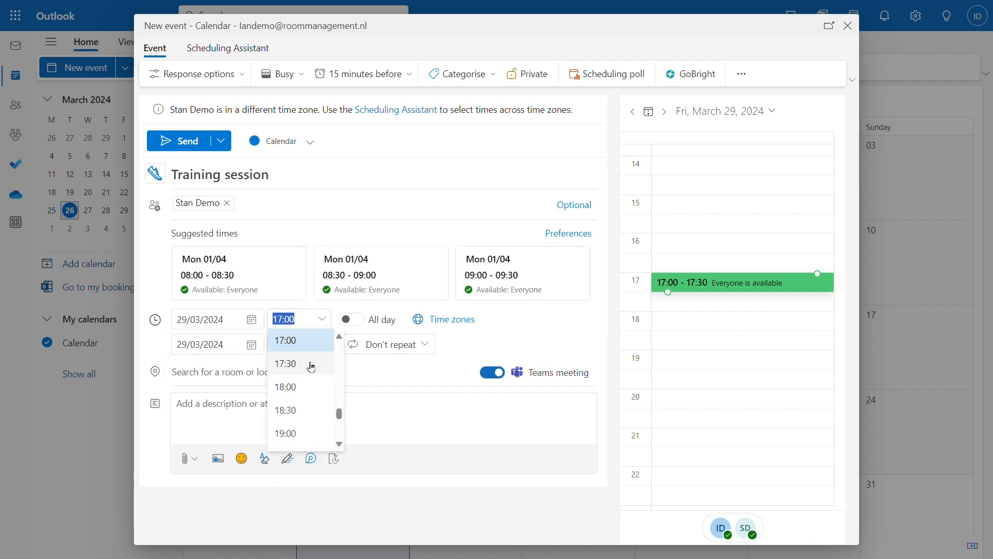
scroll(308, 362, up, 3)
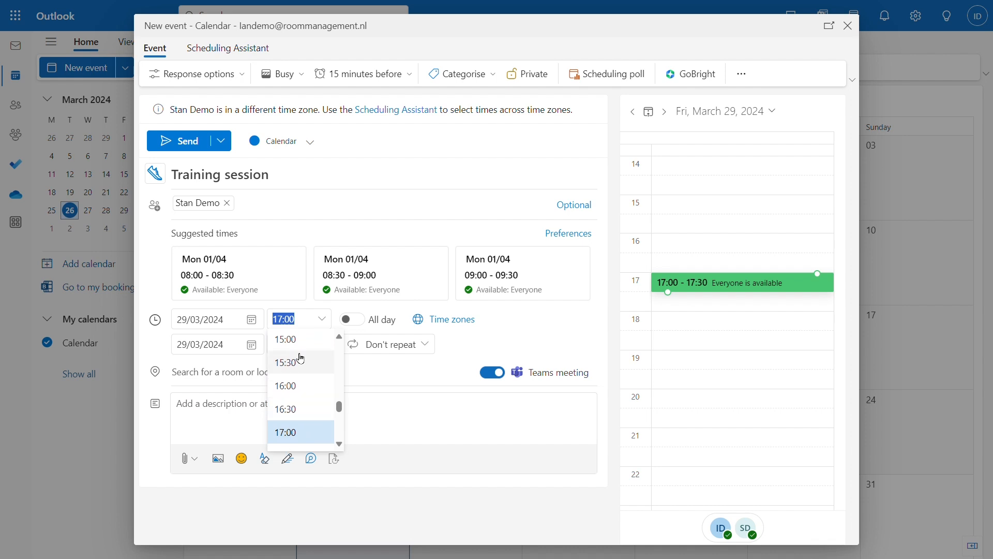
click(298, 340)
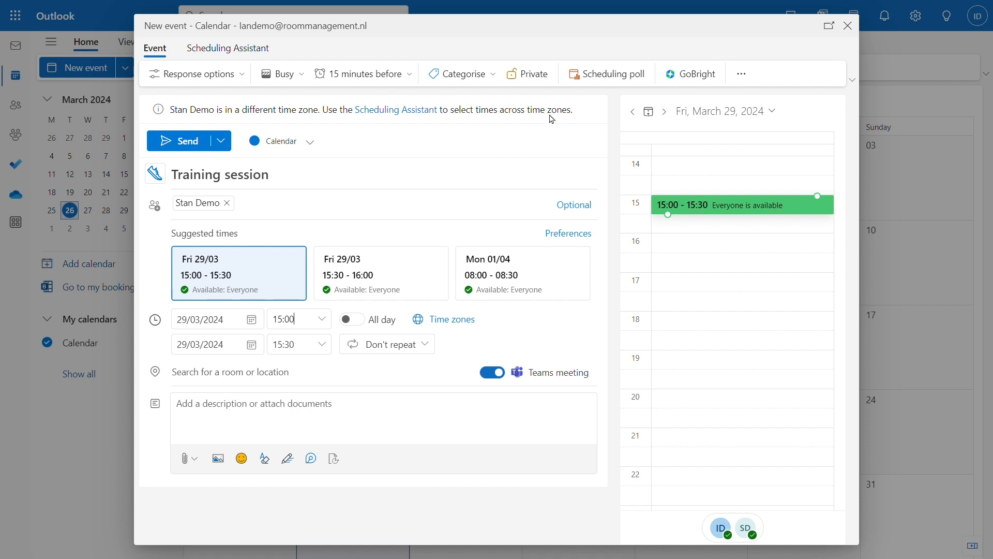
Step: Search GoBright for rooms for this event with the location set to Rotterdam
click(710, 77)
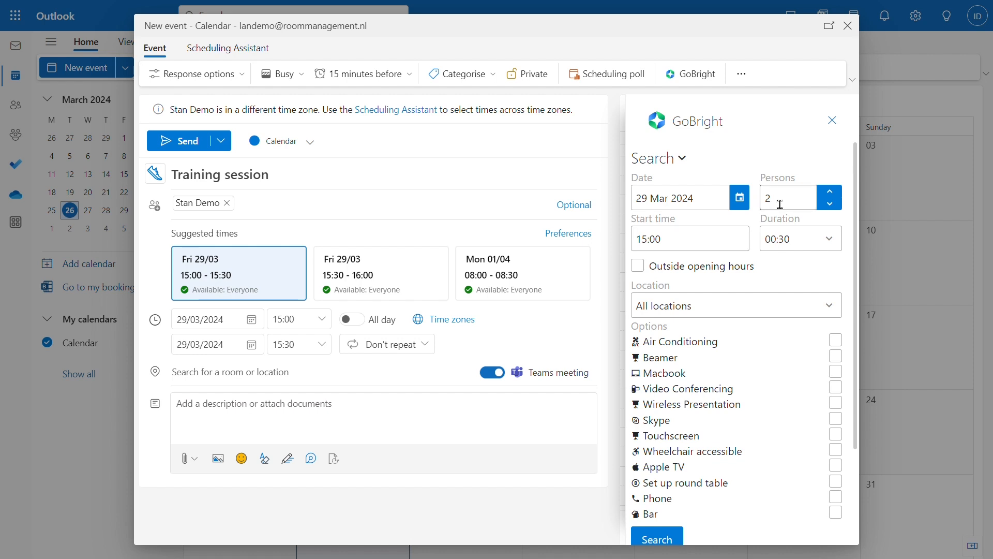
scroll(781, 204, down, 1)
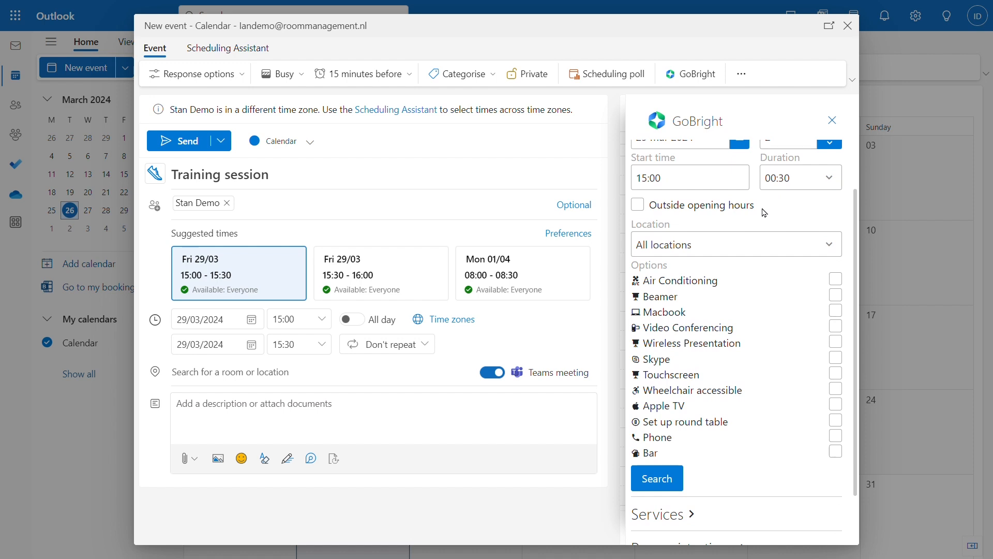
click(835, 248)
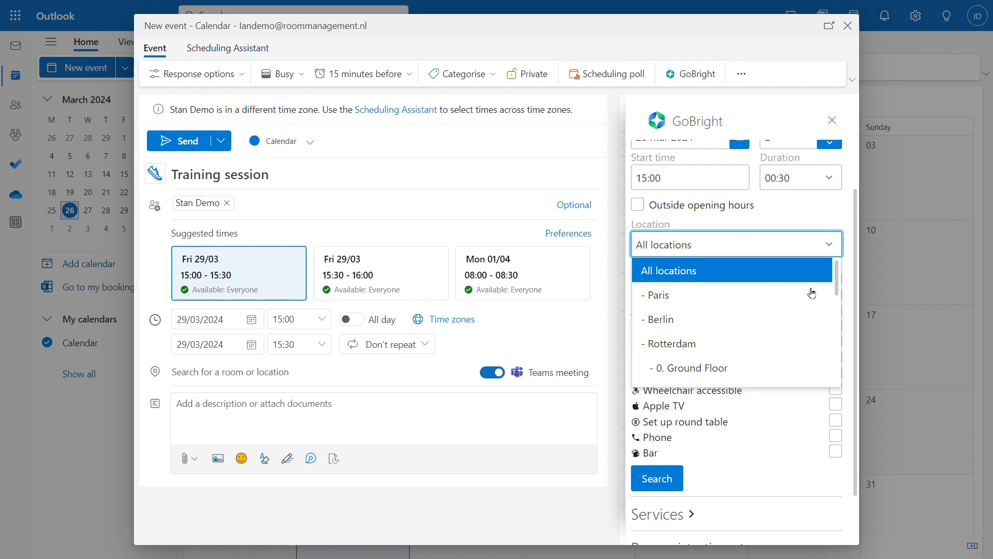
click(712, 350)
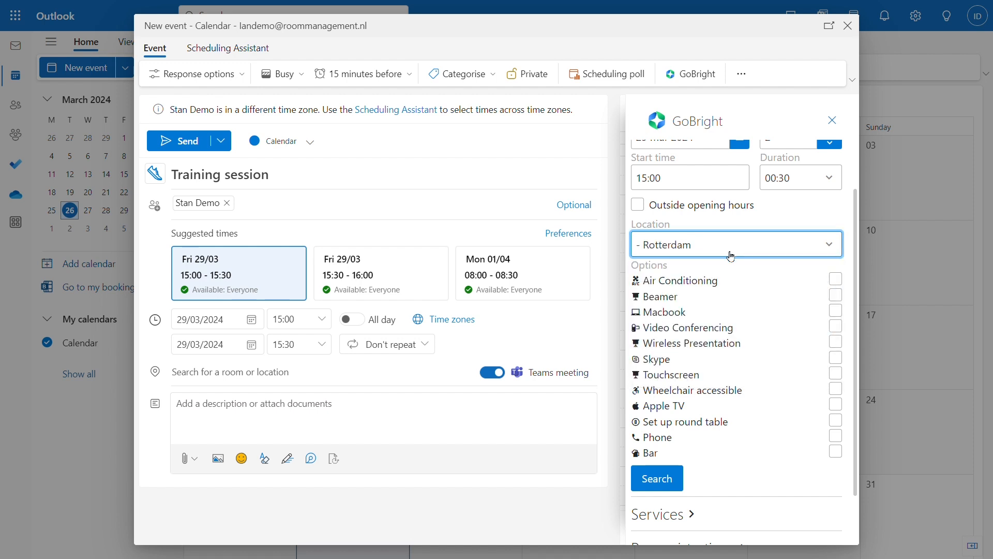
scroll(732, 257, down, 1)
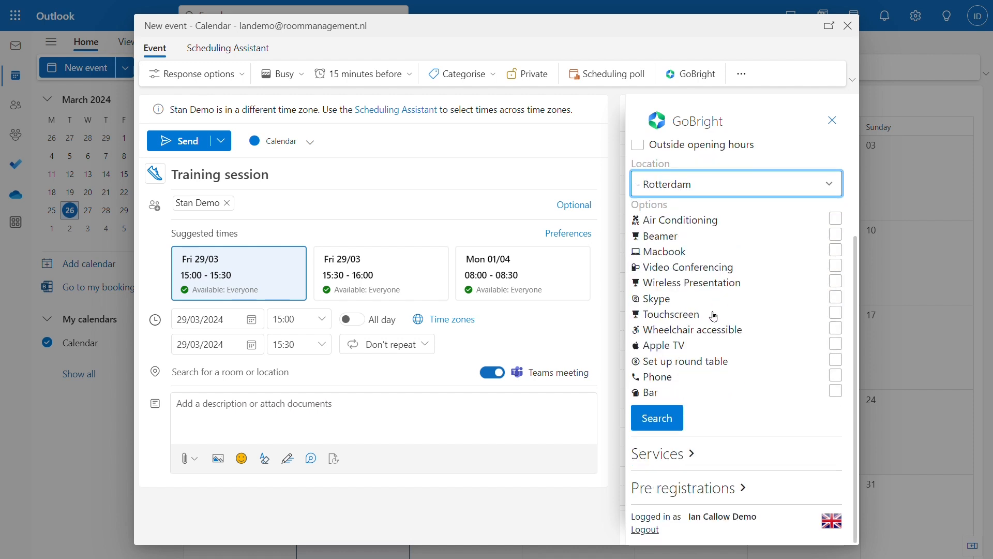
click(671, 421)
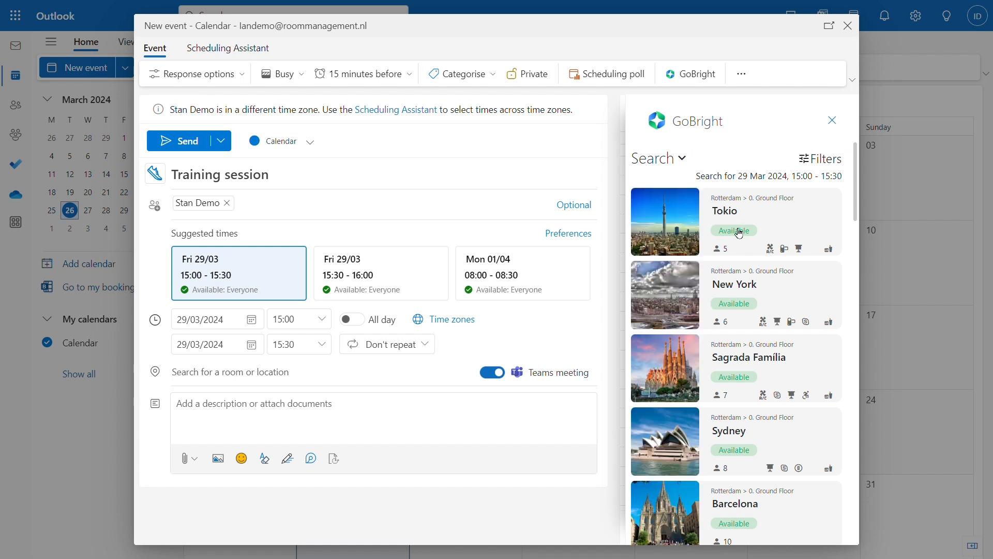
Step: Add the Paris room on Rotterdam's ground floor from the search results to the event
scroll(739, 230, down, 2)
scroll(740, 234, down, 5)
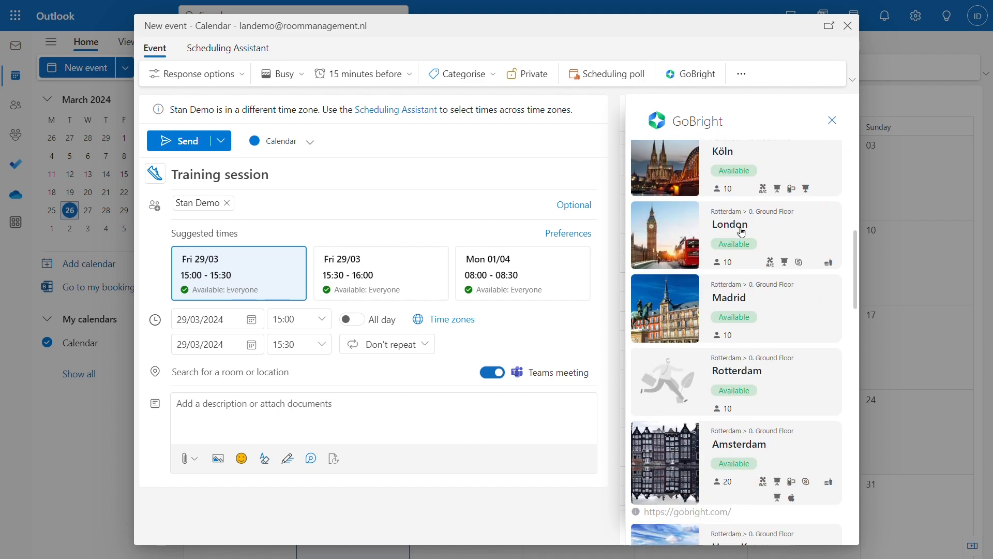
scroll(742, 231, down, 4)
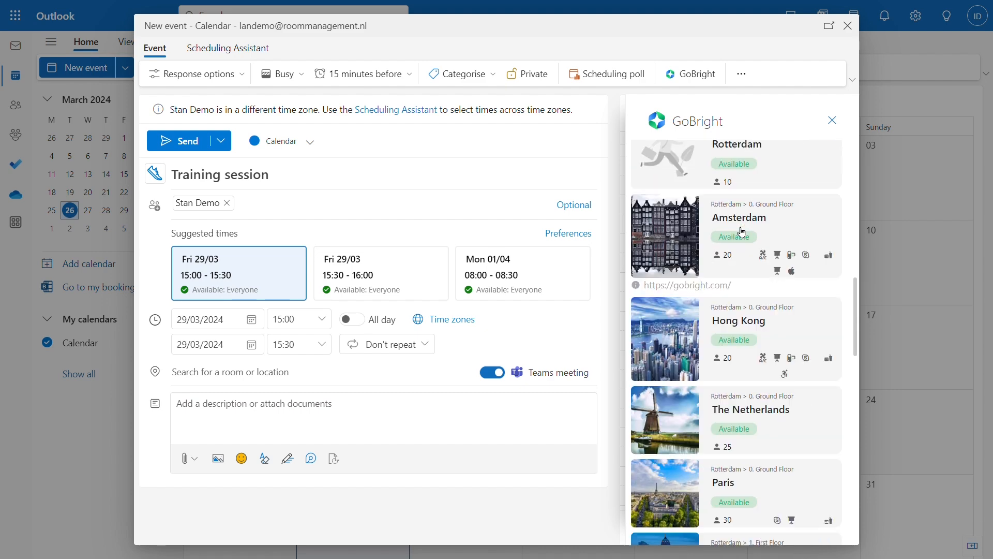
scroll(743, 232, down, 2)
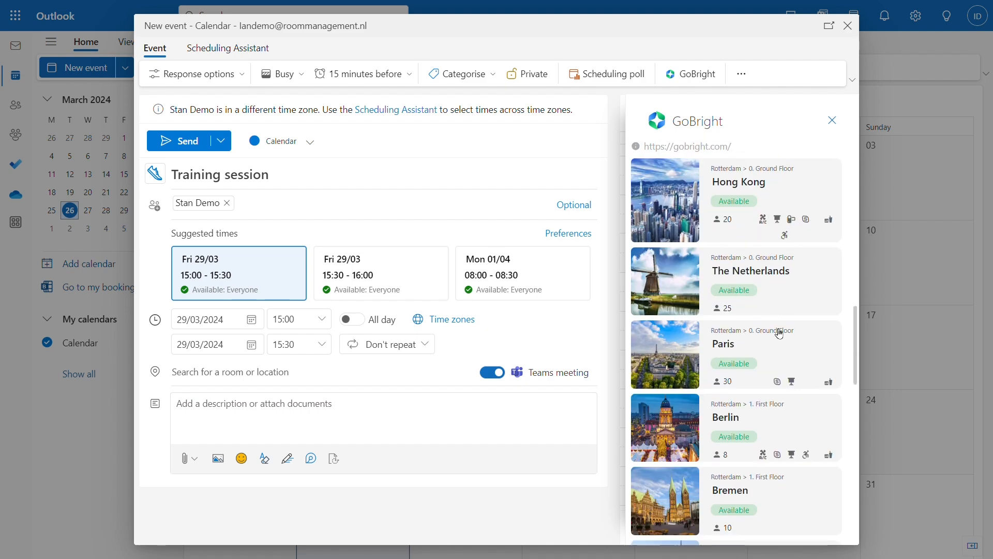
click(756, 348)
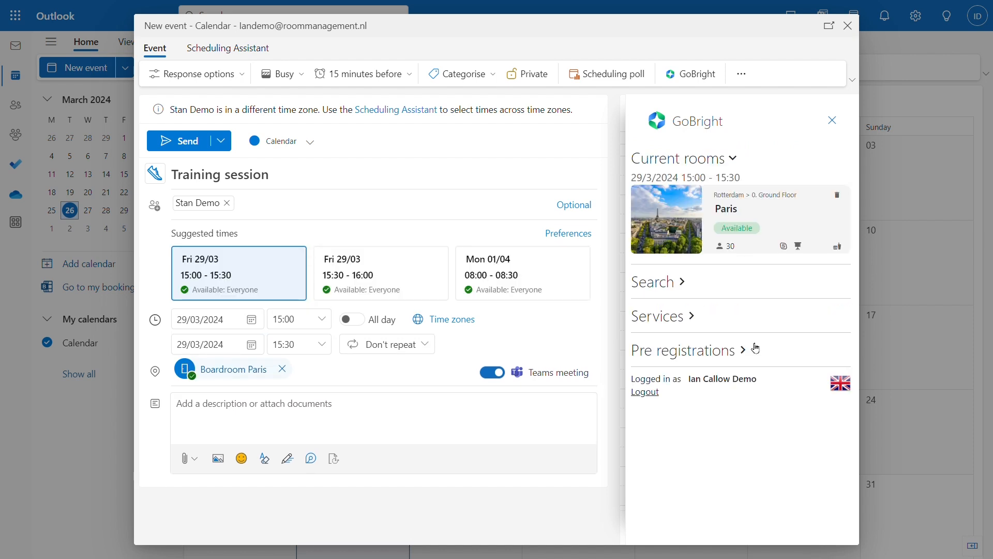
Step: Start a service request for the Paris room with the Salad Wrap from the Wraps group, setting the amount to 4
click(667, 317)
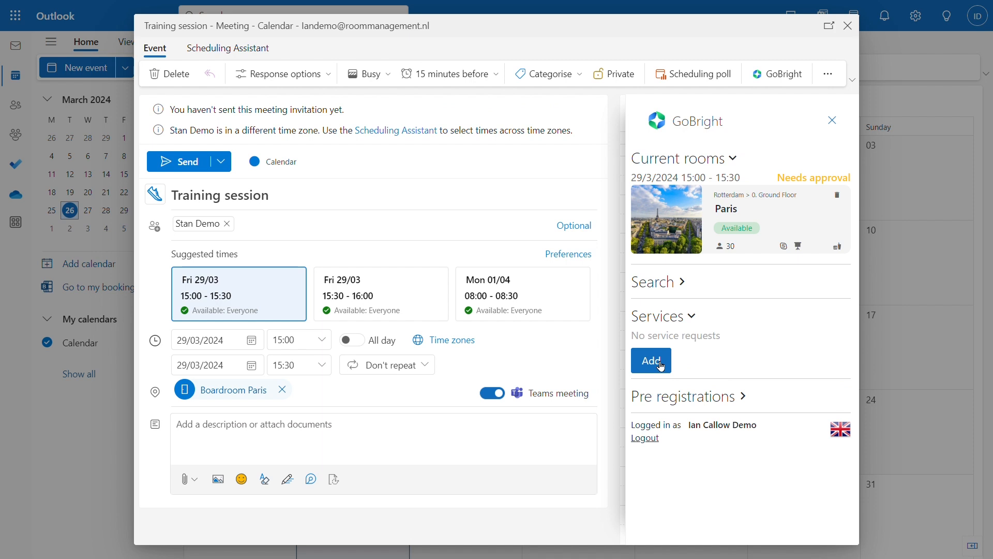
click(661, 365)
click(688, 240)
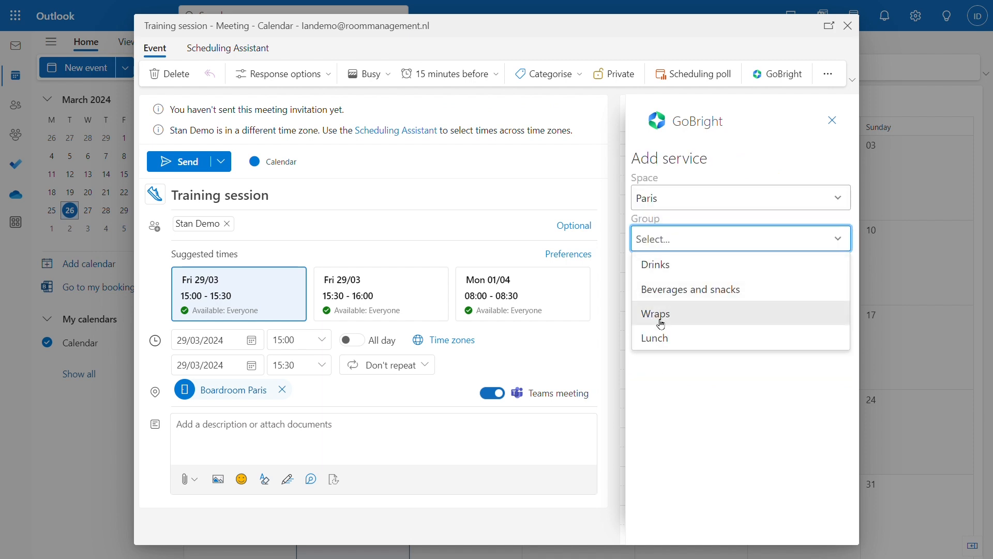
click(661, 316)
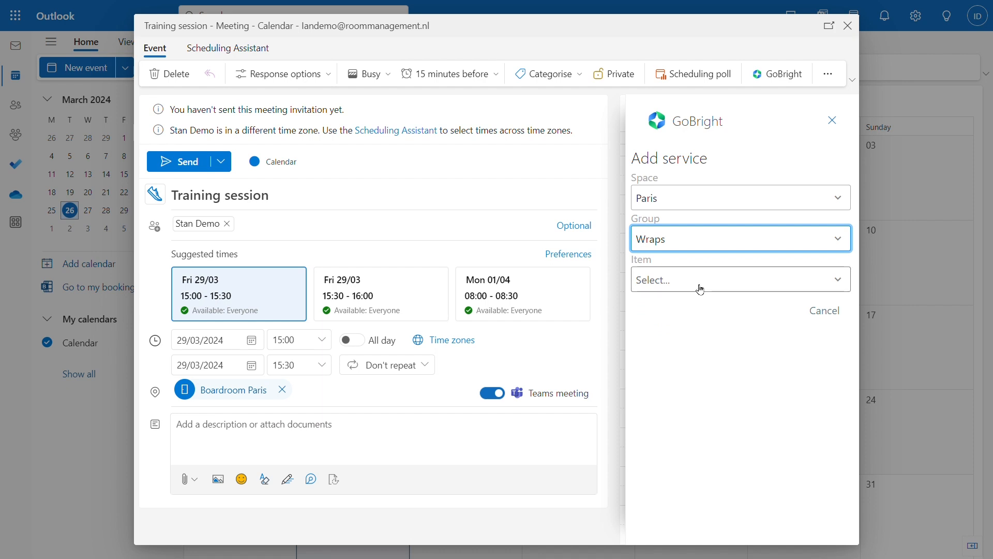
click(700, 288)
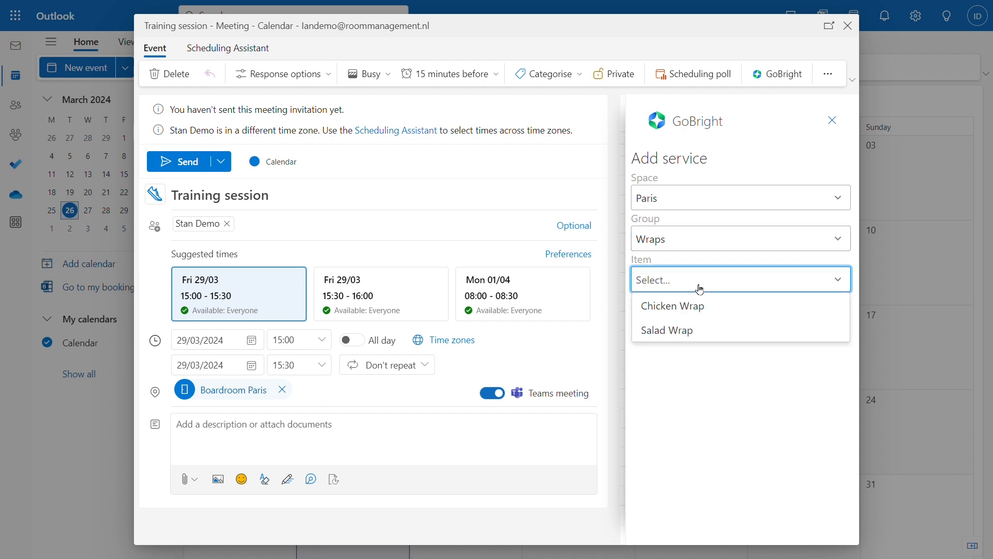
click(682, 330)
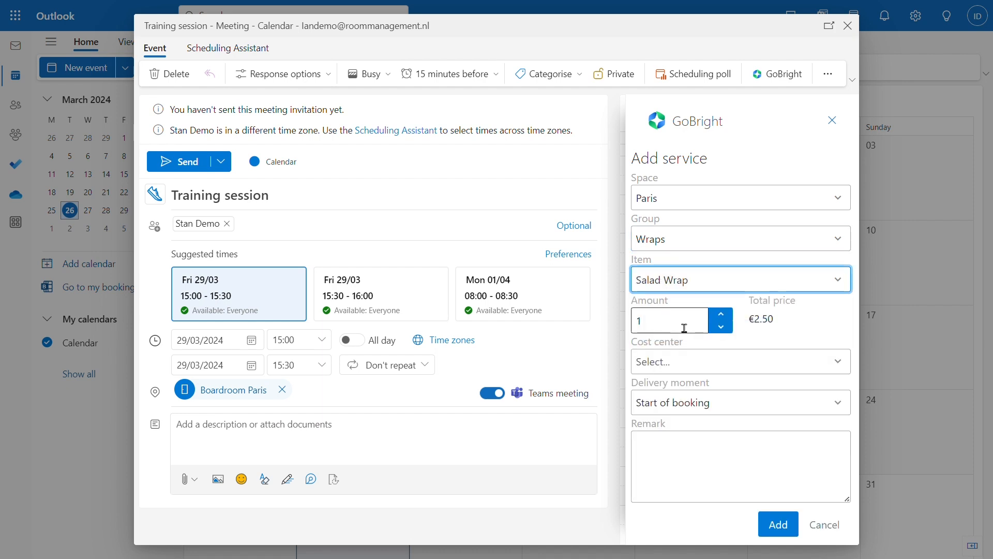
click(723, 317)
click(722, 316)
click(723, 316)
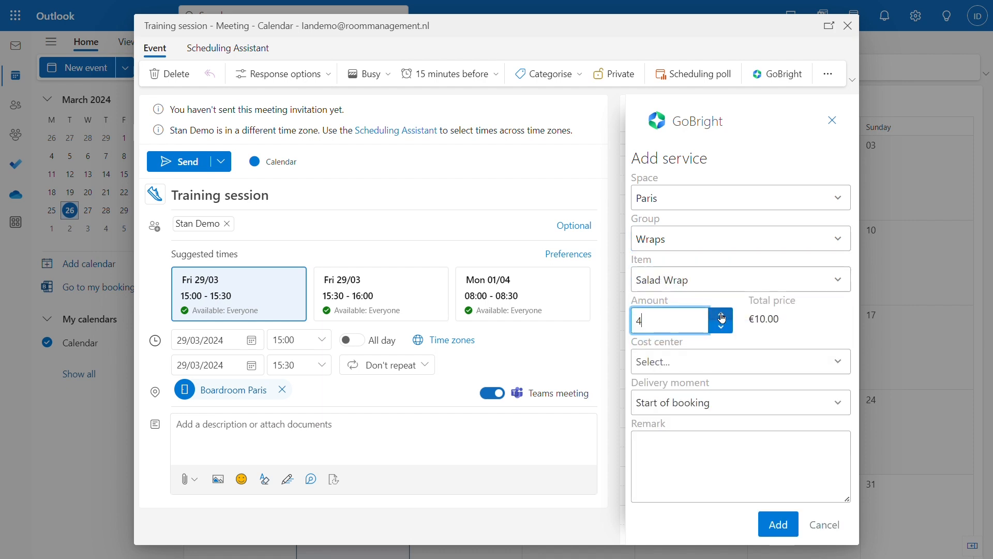
Step: Assign the wrap order to the Board Rotterdam cost center, add it and confirm it with the ordering permission accepted
click(728, 368)
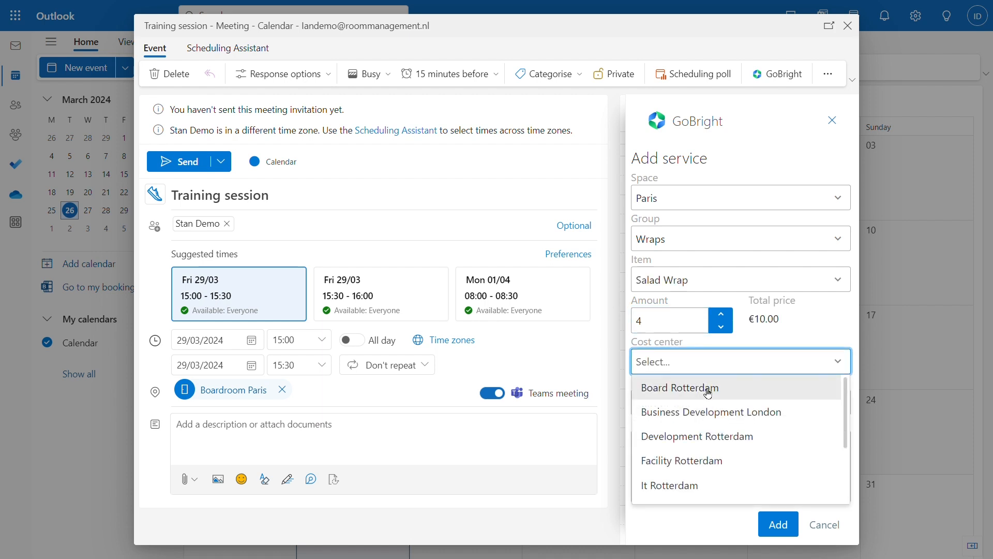
click(708, 394)
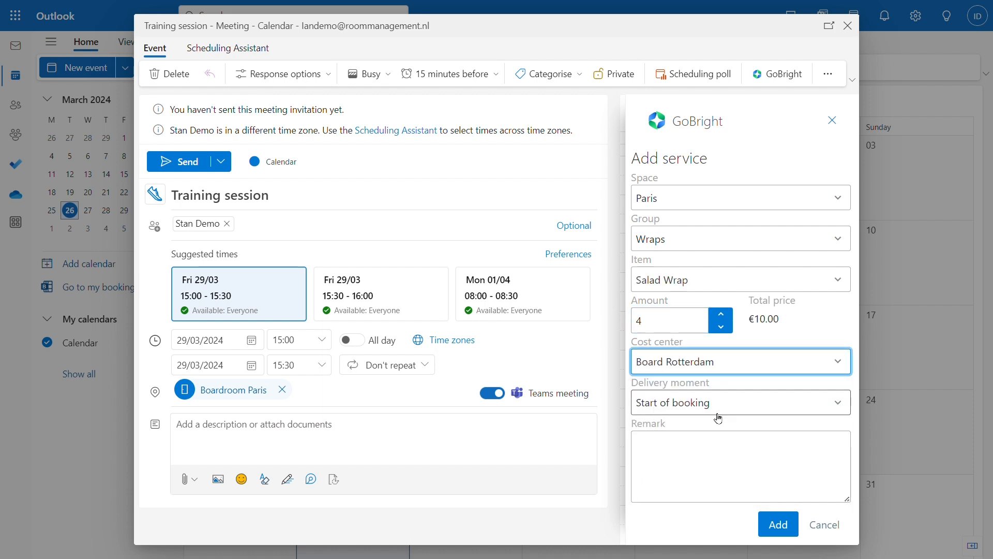
click(775, 528)
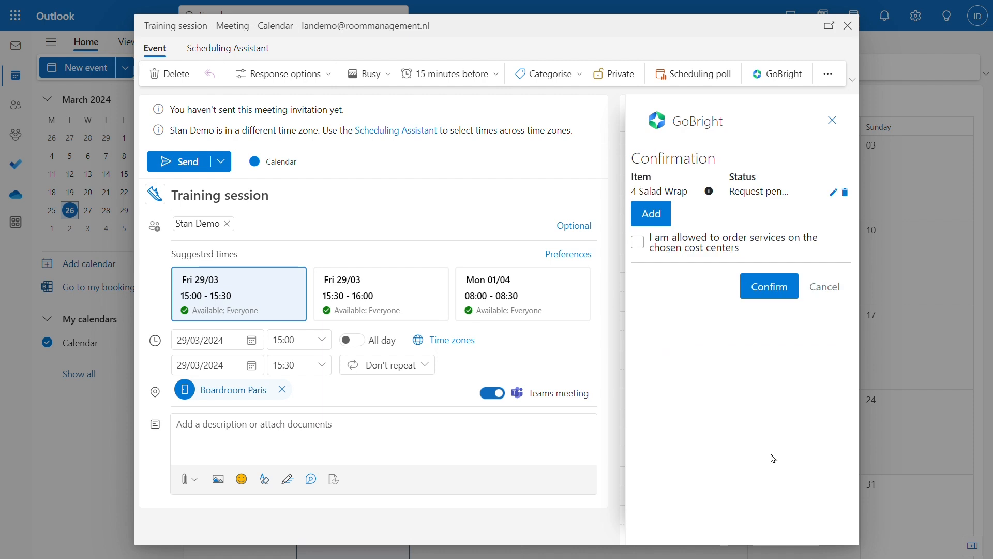
click(640, 243)
click(770, 289)
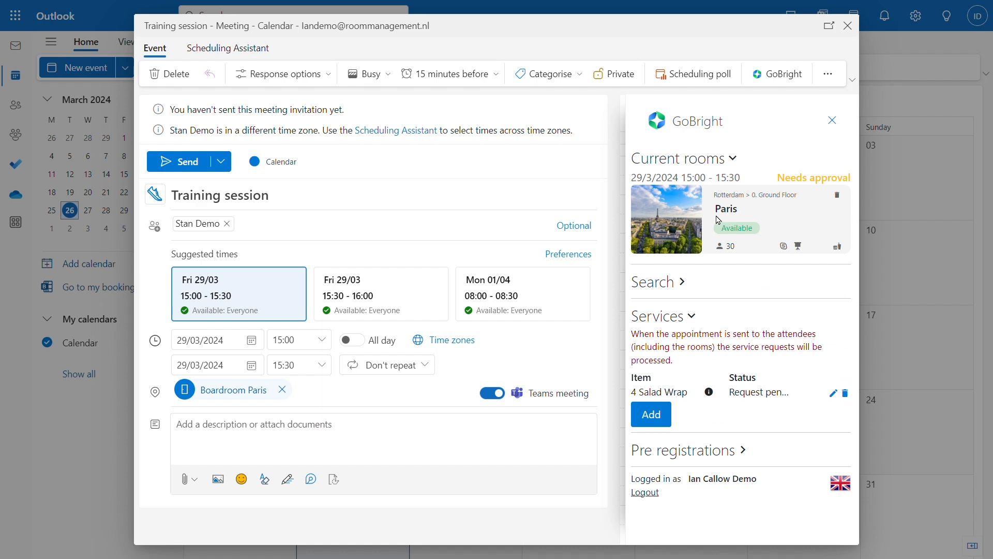
Step: Start a pre-registration for the booking with the type Visitor
click(712, 455)
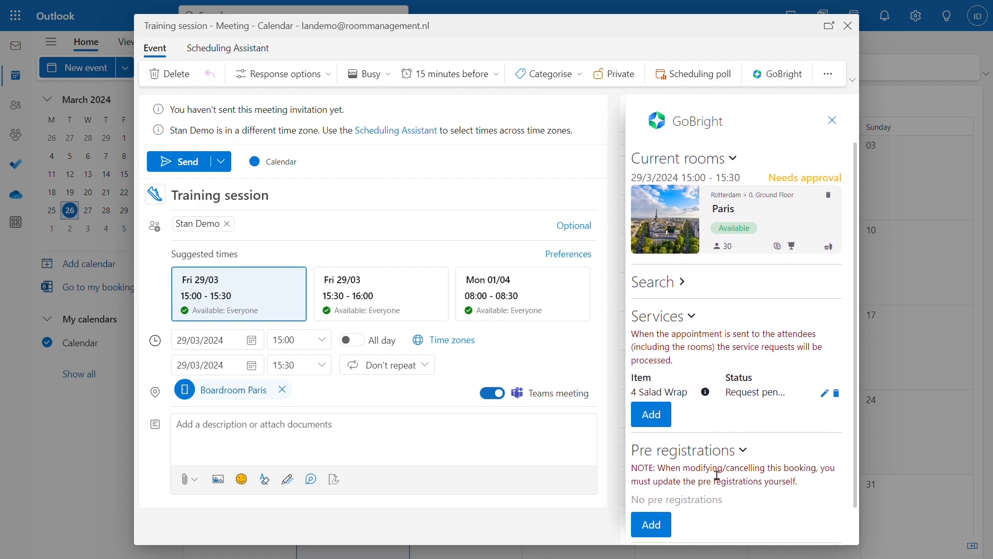
click(661, 532)
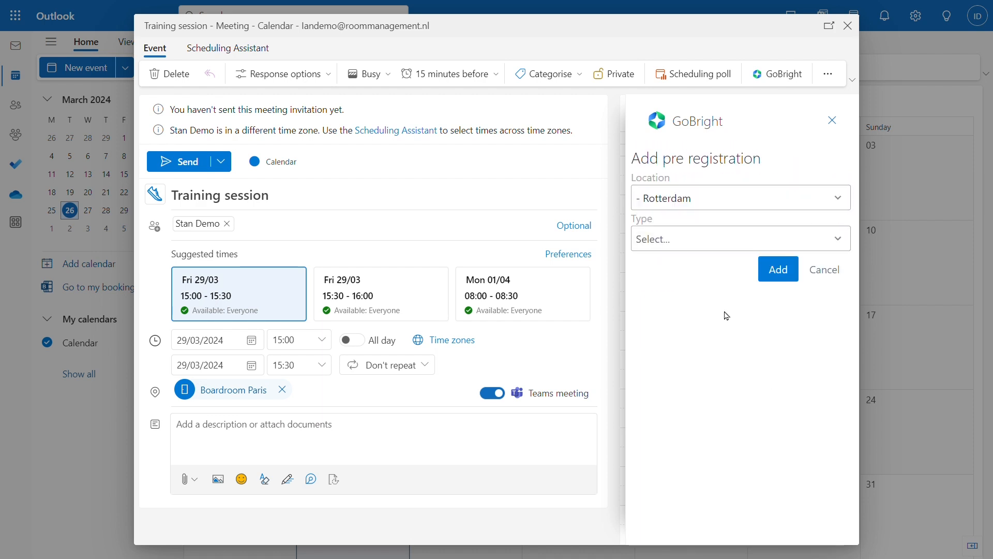
click(705, 244)
click(683, 266)
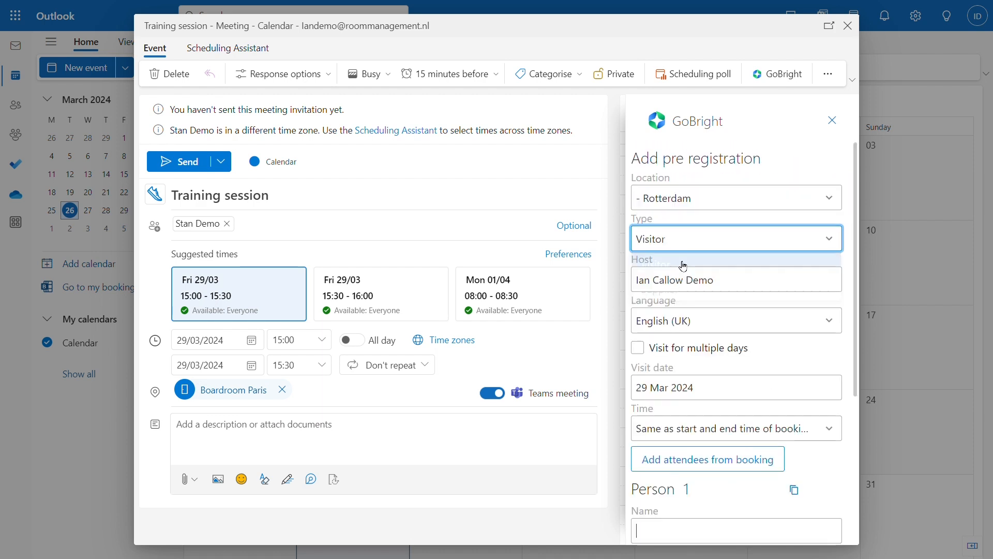
Step: Fill in the first visitor by adding the invited attendee from the booking, and save the pre-registration
scroll(709, 281, down, 5)
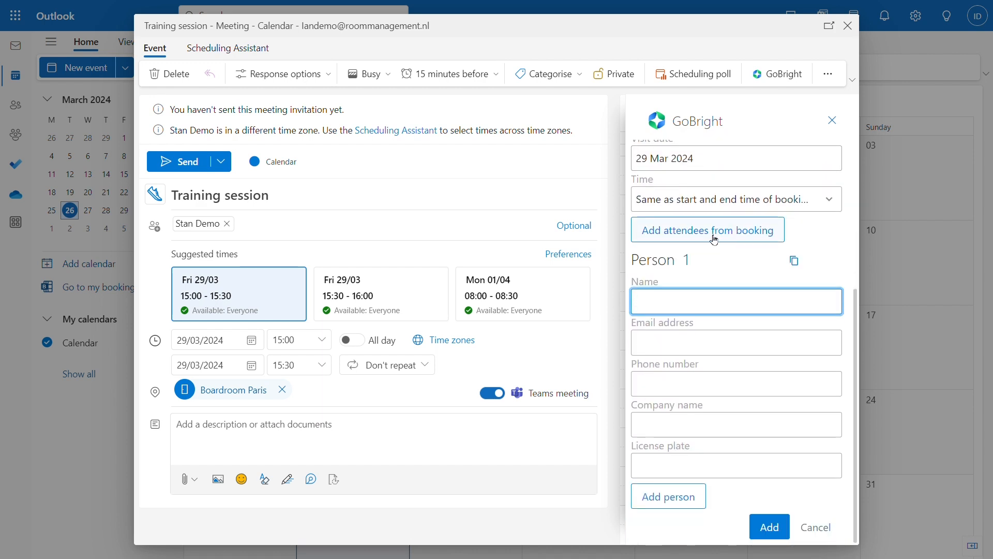
click(759, 237)
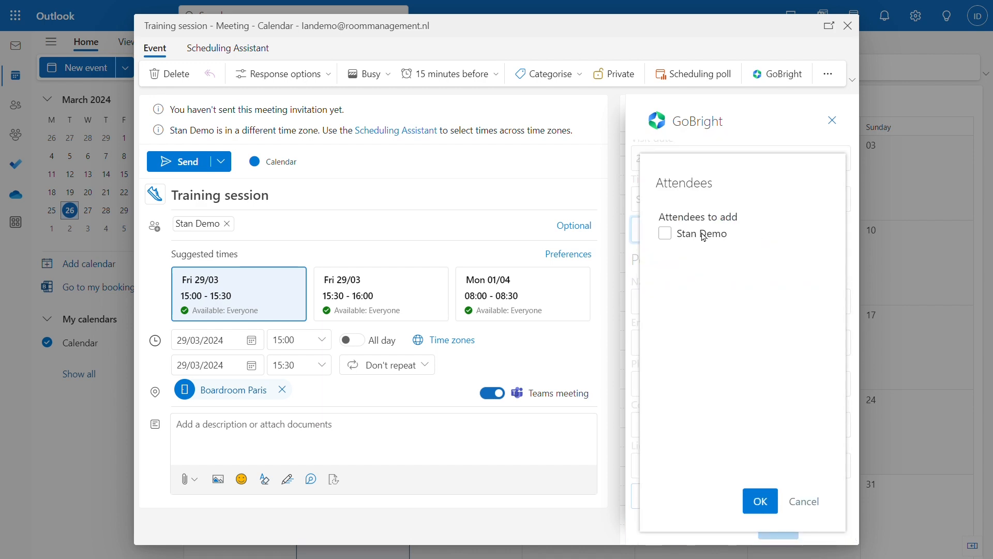
click(676, 239)
click(769, 504)
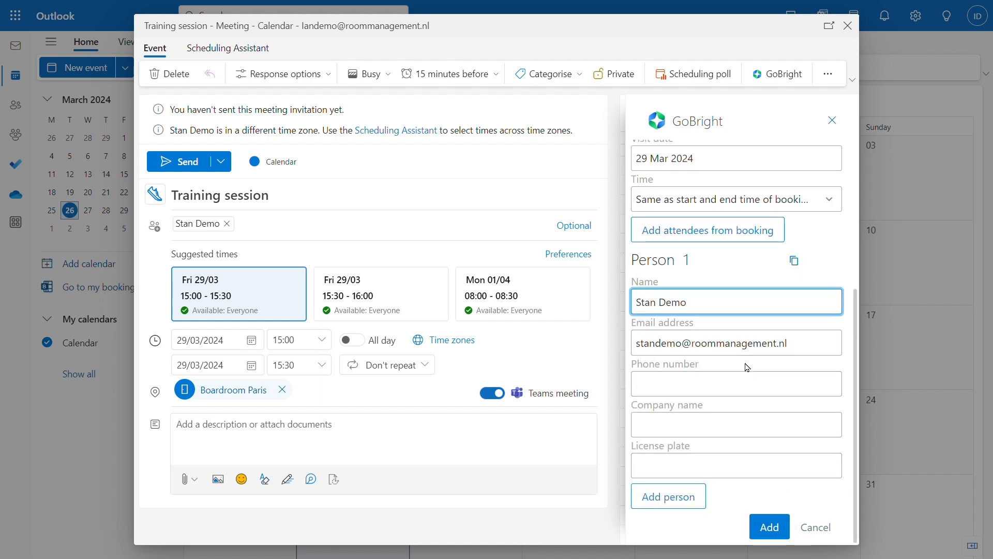
click(771, 528)
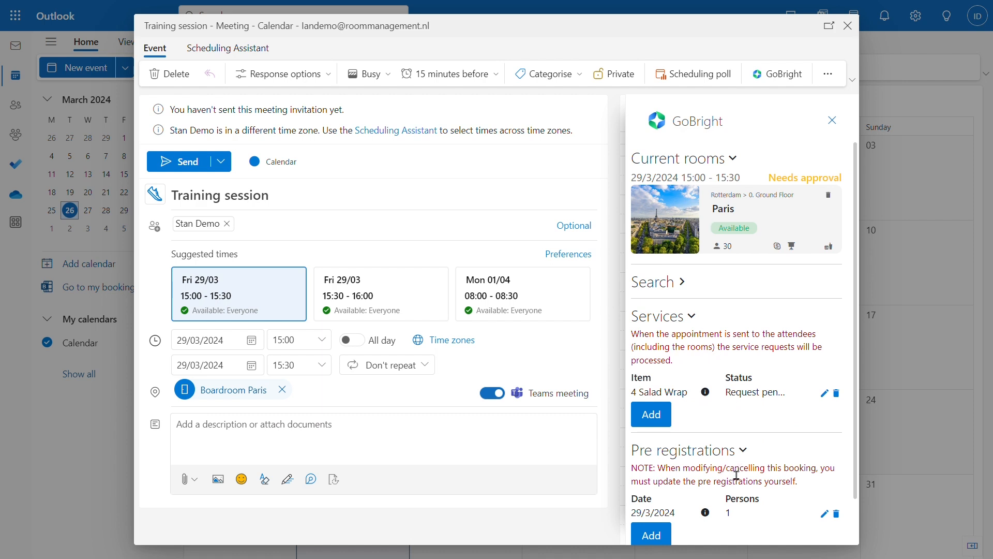
scroll(743, 433, down, 1)
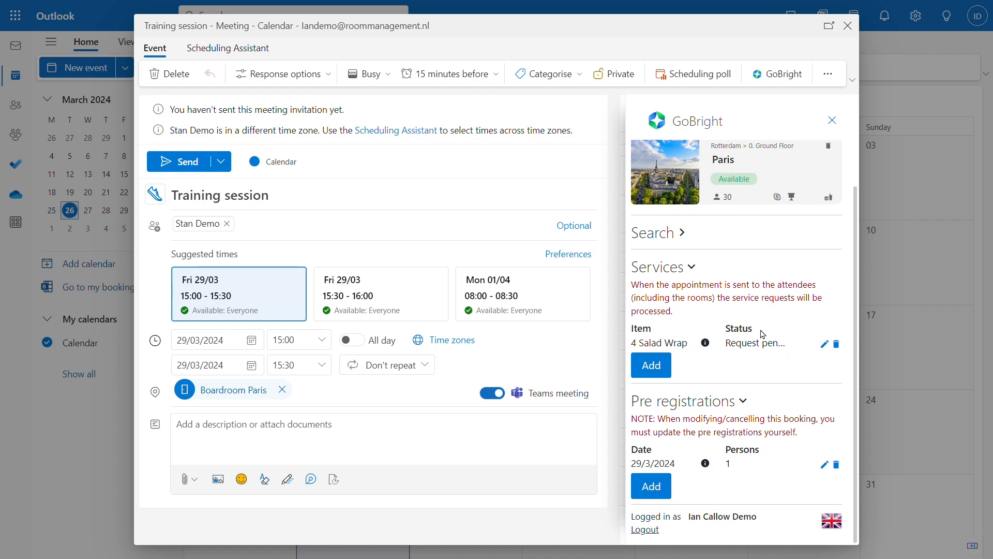